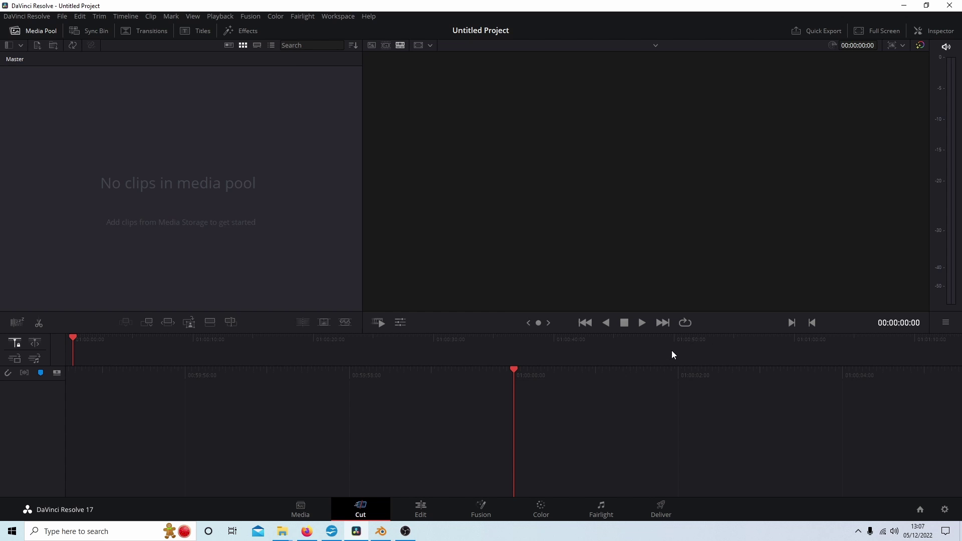
Browse the YouTube channel's DaVinci Resolve tutorials playlist, then return to Resolve.
{"action": "left_click", "coordinate": [307, 532]}
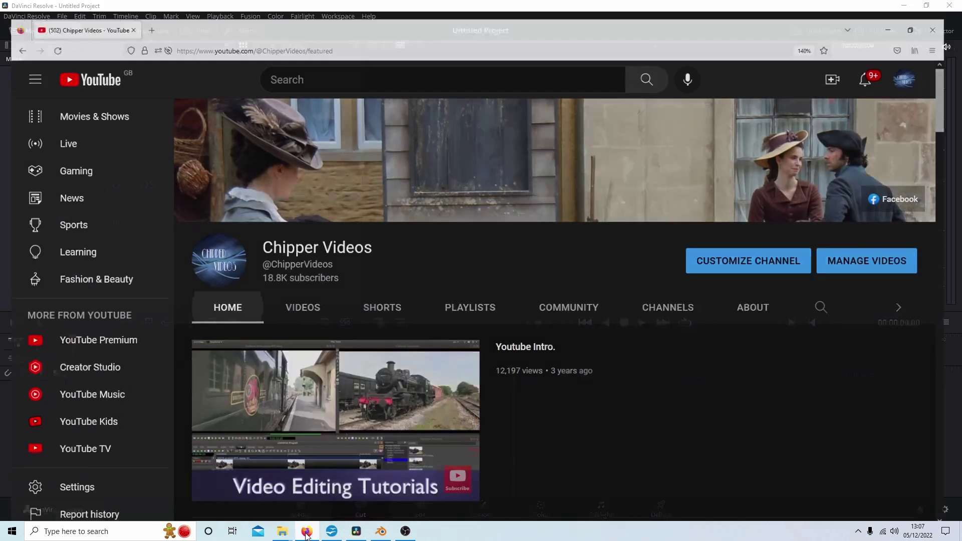
{"action": "left_click", "coordinate": [473, 297]}
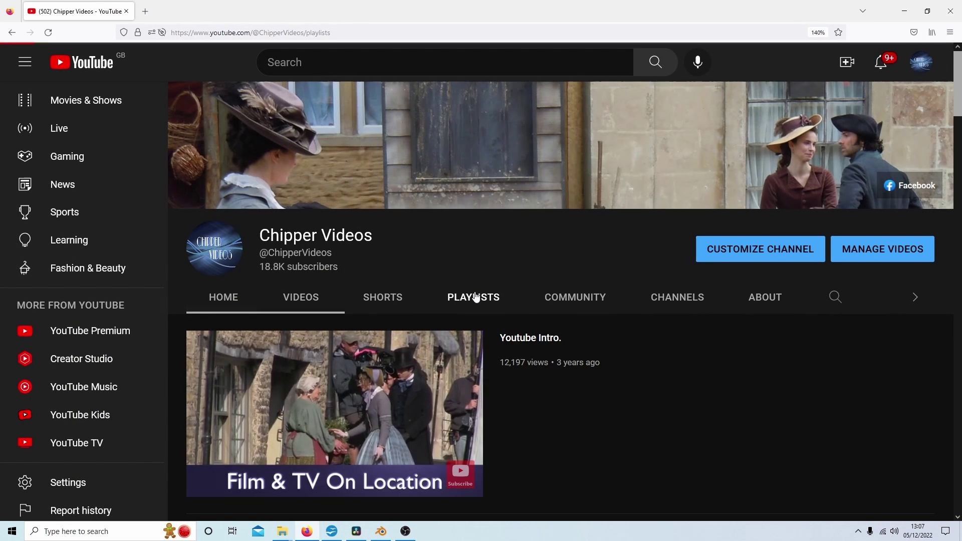
{"action": "scroll", "coordinate": [629, 294], "scroll_direction": "down", "scroll_amount": 3}
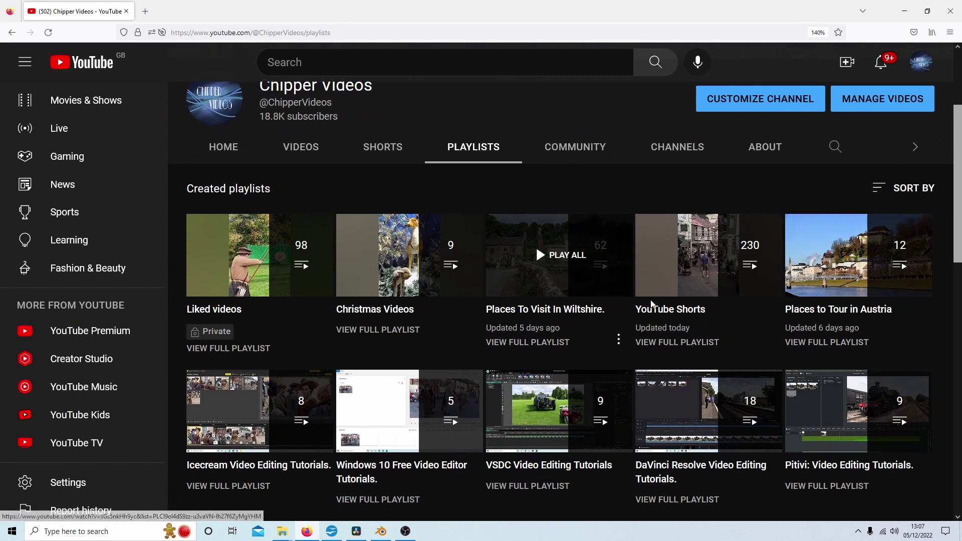
{"action": "left_click", "coordinate": [676, 501]}
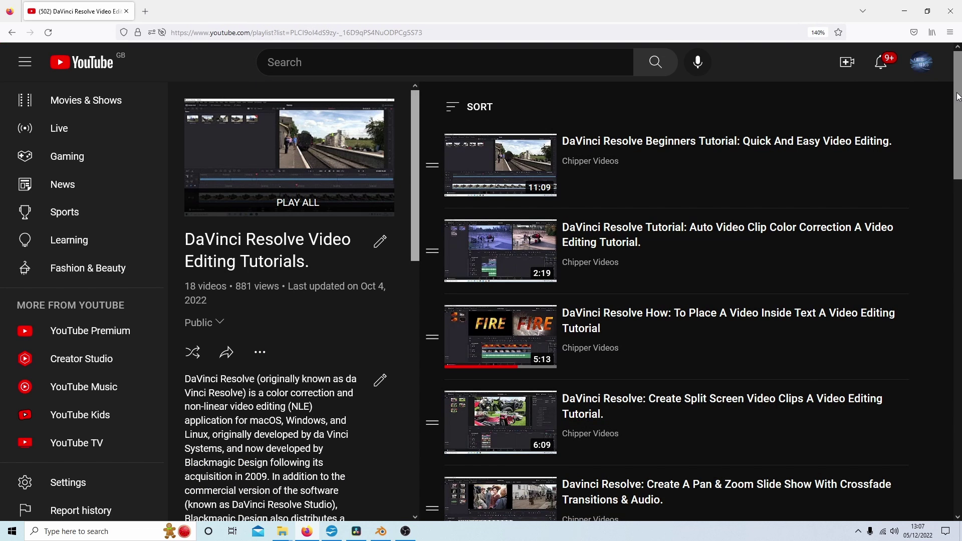
{"action": "left_click_drag", "start_coordinate": [958, 96], "coordinate": [958, 329]}
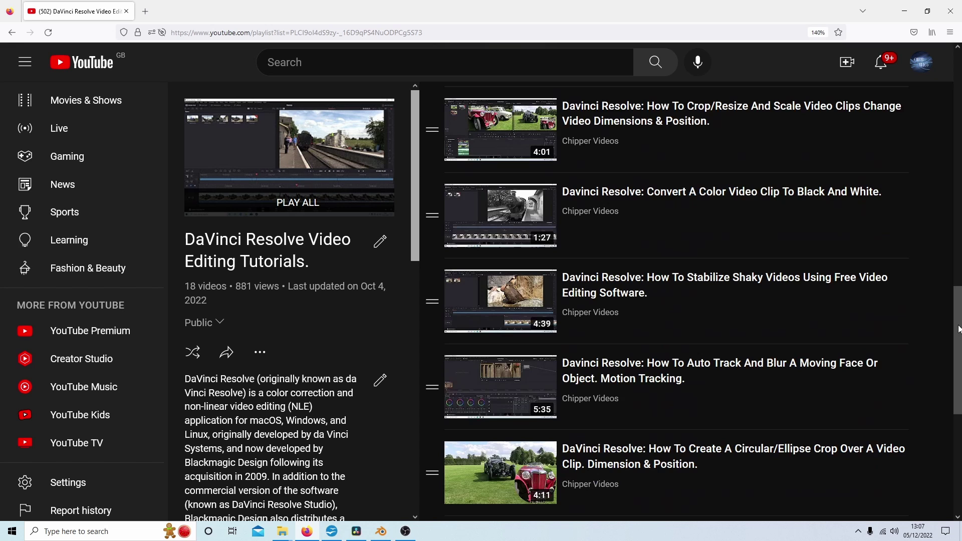
{"action": "left_click", "coordinate": [903, 10]}
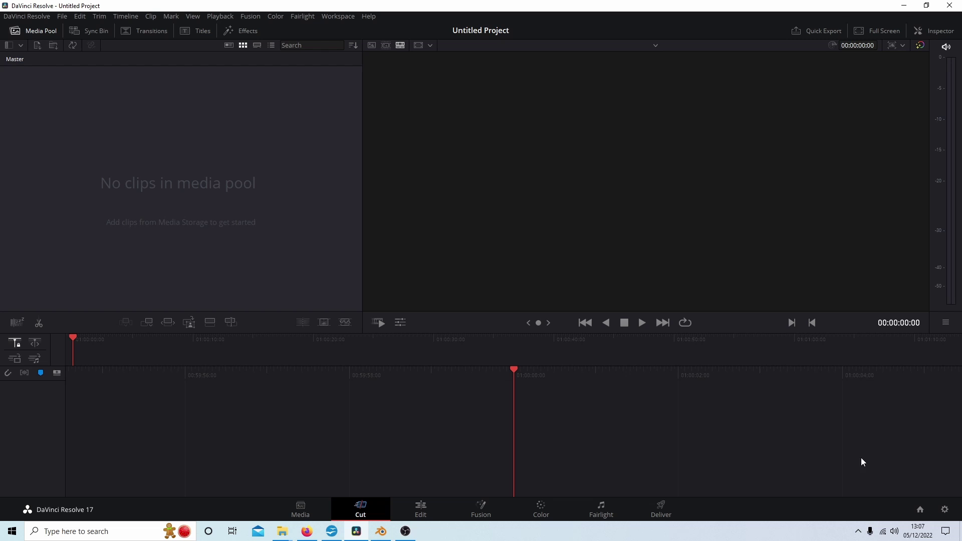
In Project Settings, set the timeline resolution to 1080 x 1920 portrait.
{"action": "left_click", "coordinate": [944, 514]}
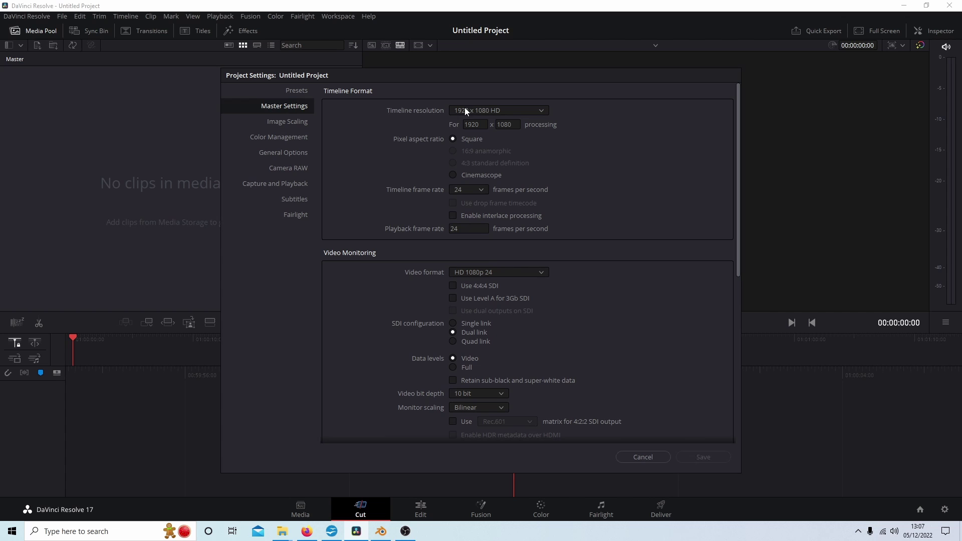
{"action": "left_click", "coordinate": [540, 111]}
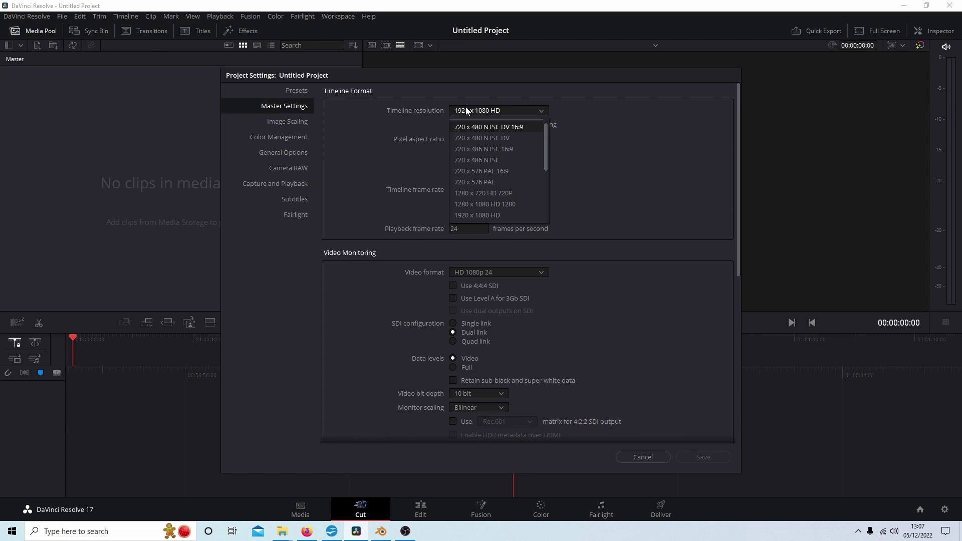
{"action": "left_click", "coordinate": [579, 119]}
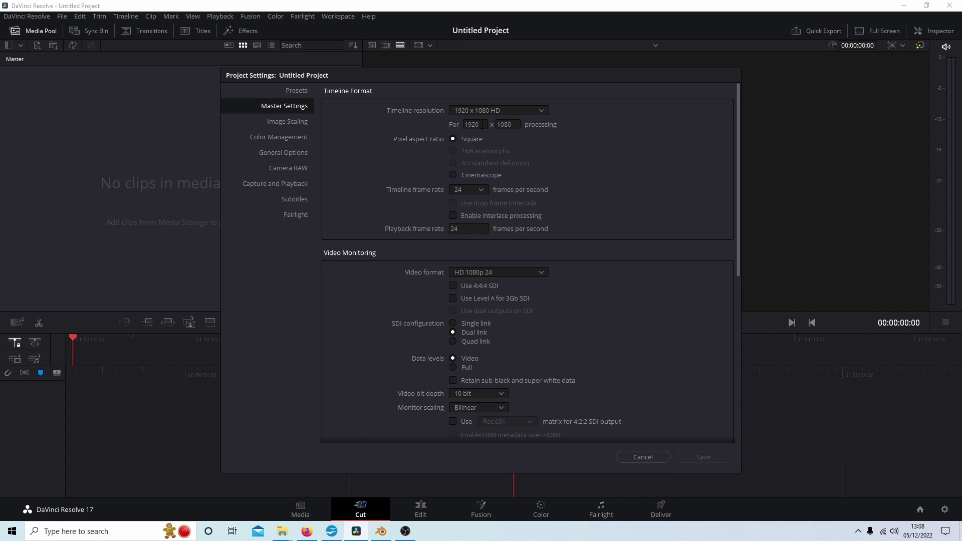
{"action": "left_click", "coordinate": [482, 124]}
{"action": "type", "text": "1080"}
{"action": "left_click", "coordinate": [514, 124]}
{"action": "type", "text": "1920"}
Set the timeline frame rate to 25 fps and save the project settings.
{"action": "left_click", "coordinate": [482, 190]}
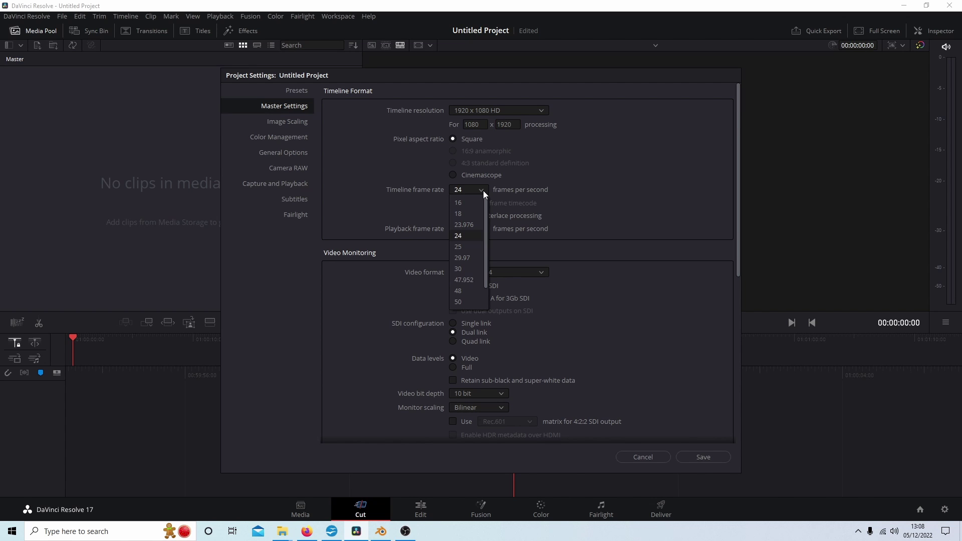
{"action": "left_click", "coordinate": [456, 247]}
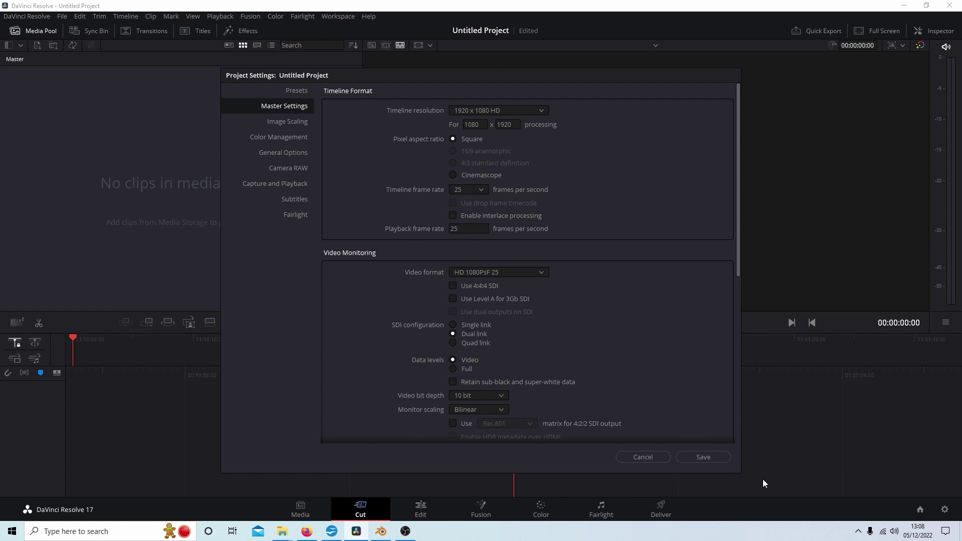
{"action": "left_click", "coordinate": [699, 459]}
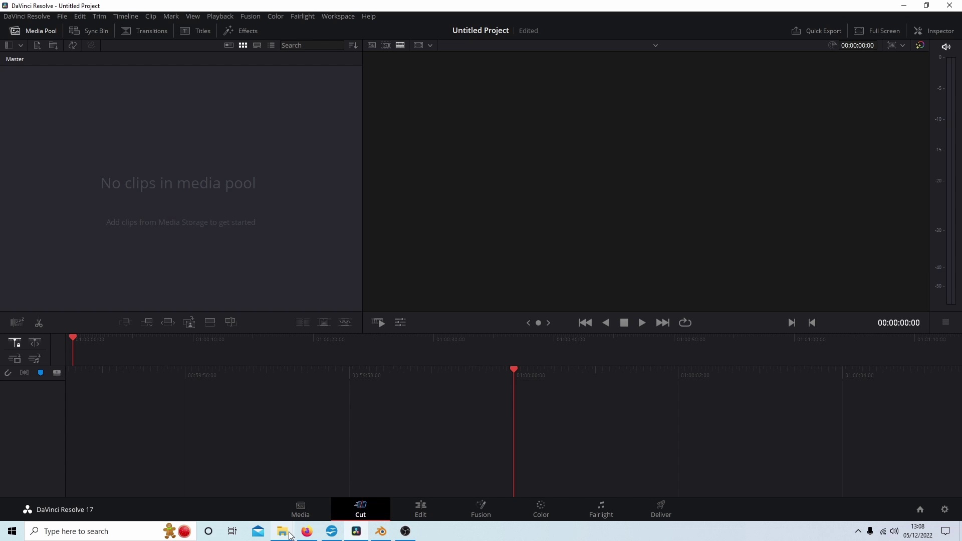
Import MVI_0567.MP4 from the 183_0708 folder into the Media Pool and minimize Explorer.
{"action": "mouse_move", "coordinate": [286, 530]}
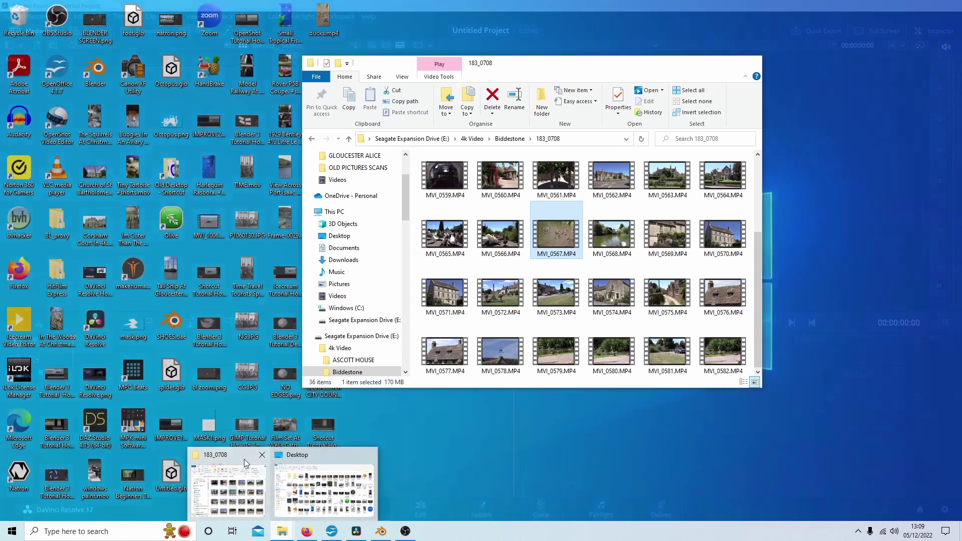
{"action": "left_click", "coordinate": [244, 459]}
{"action": "left_click_drag", "start_coordinate": [533, 253], "coordinate": [101, 146]}
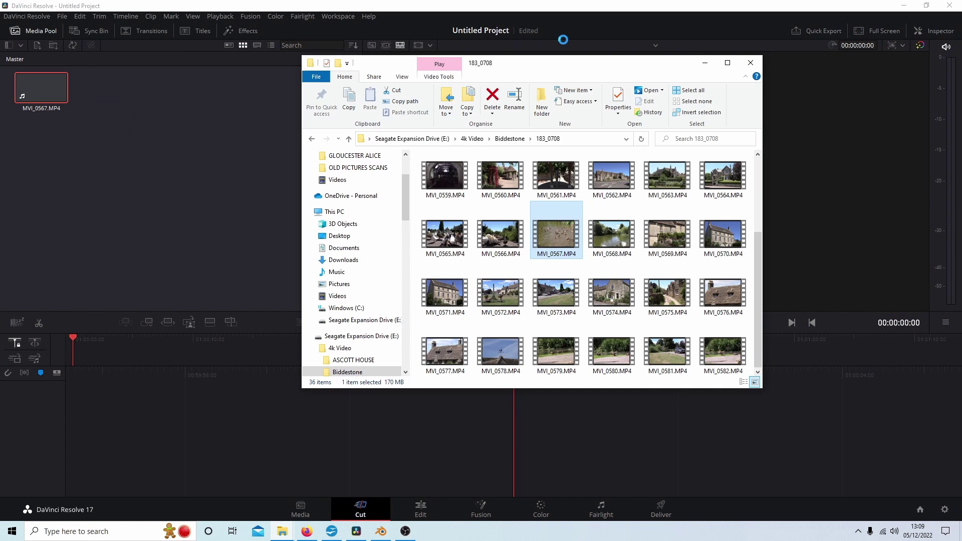
{"action": "left_click", "coordinate": [704, 62]}
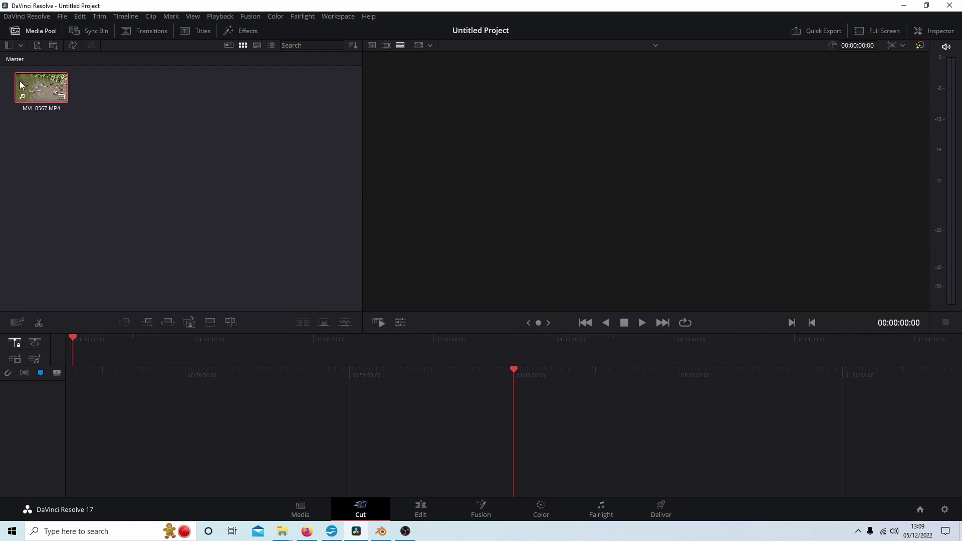
Place the MVI_0567 clip on a new Timeline 1 in the portrait frame.
{"action": "left_click_drag", "start_coordinate": [34, 86], "coordinate": [555, 424]}
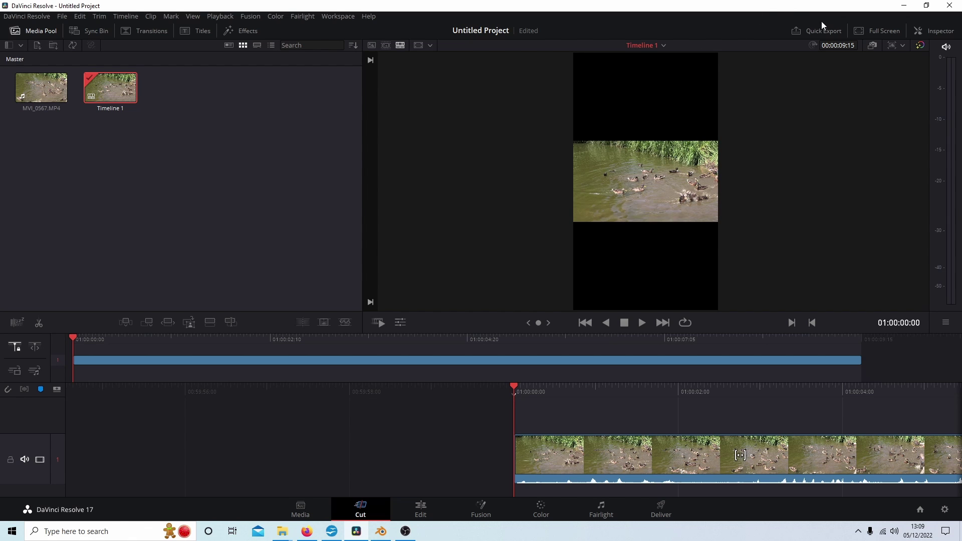
Keyframe the clip's zoom at its start in the Inspector and raise it to 3.230.
{"action": "left_click", "coordinate": [942, 32]}
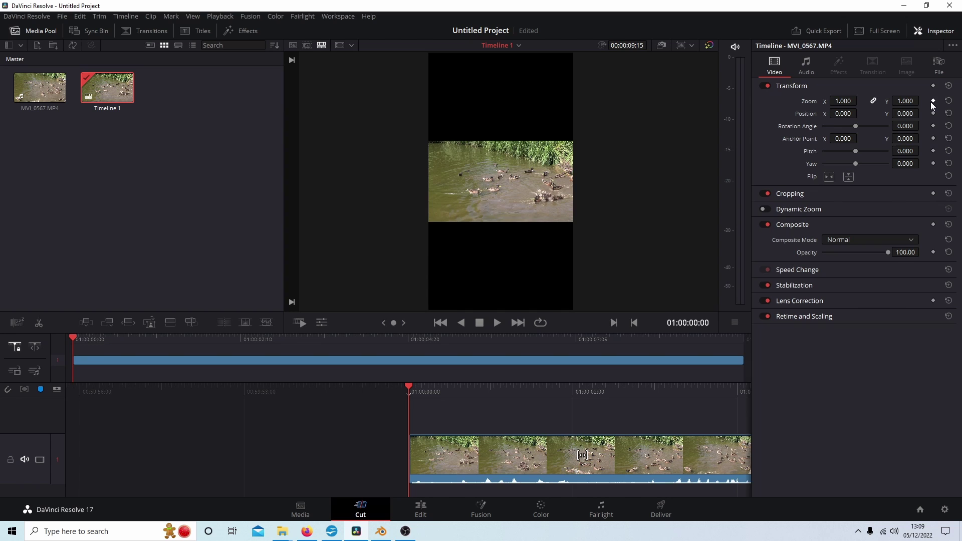
{"action": "left_click", "coordinate": [932, 101]}
{"action": "left_click_drag", "start_coordinate": [834, 100], "coordinate": [861, 74]}
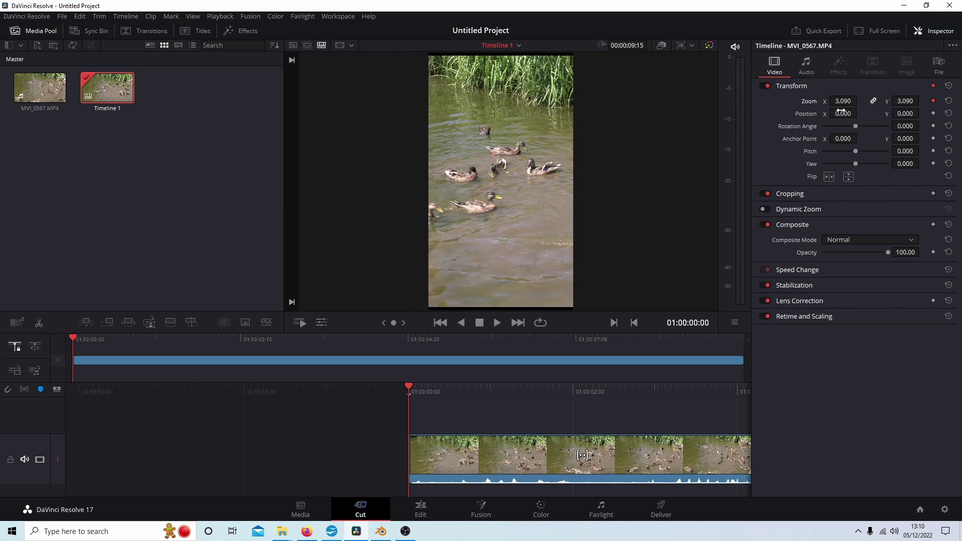
{"action": "left_click_drag", "start_coordinate": [843, 101], "coordinate": [859, 100]}
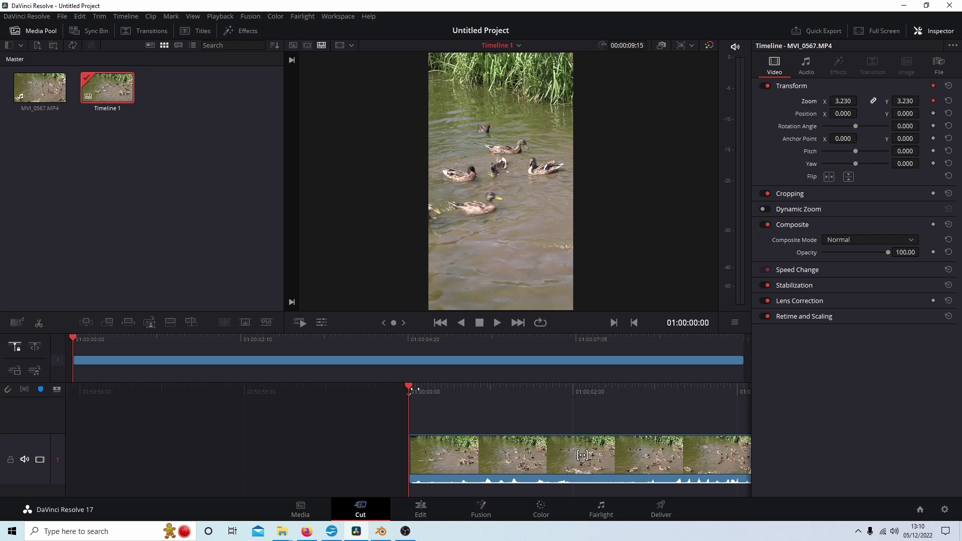
Raise the zoom to 4.260 and add a second zoom keyframe at a later frame.
{"action": "key", "text": "space"}
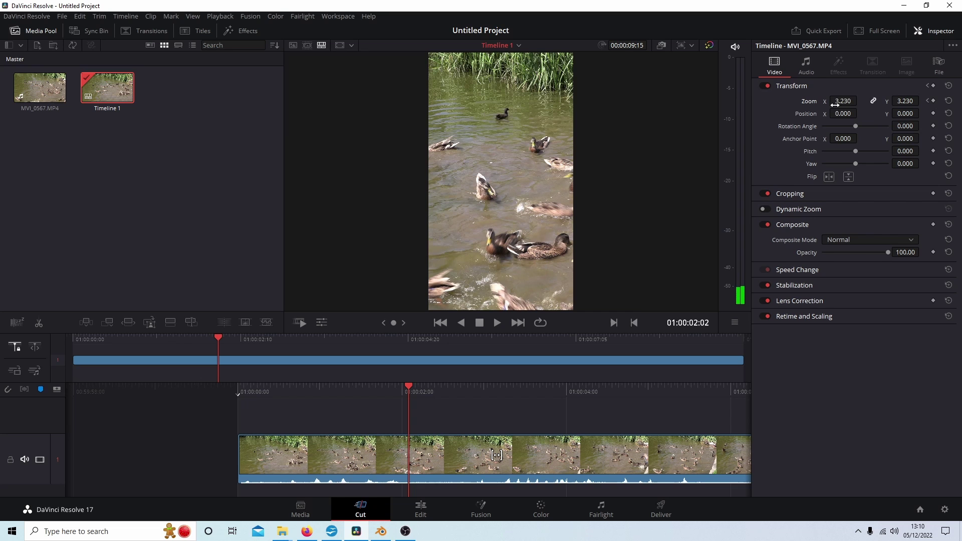
{"action": "left_click_drag", "start_coordinate": [834, 104], "coordinate": [858, 102]}
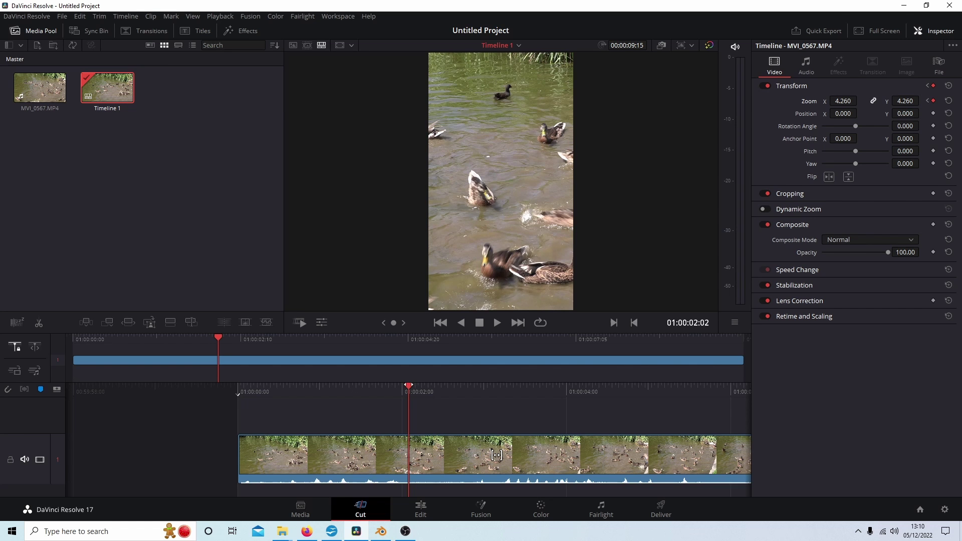
{"action": "key", "text": "space"}
{"action": "key", "text": "space"}
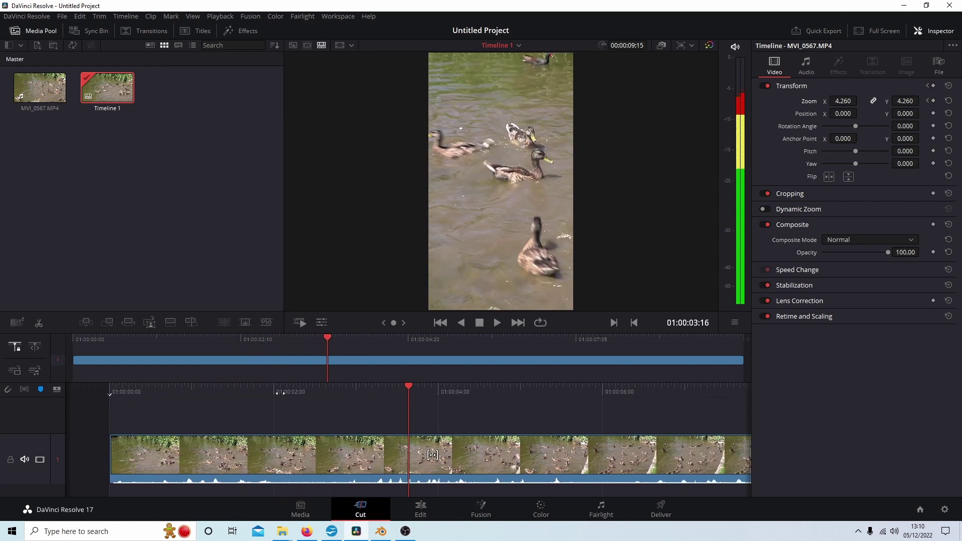
{"action": "left_click", "coordinate": [933, 100]}
Step through the zoom keyframes, then play the zoom animation from the start.
{"action": "left_click", "coordinate": [927, 102]}
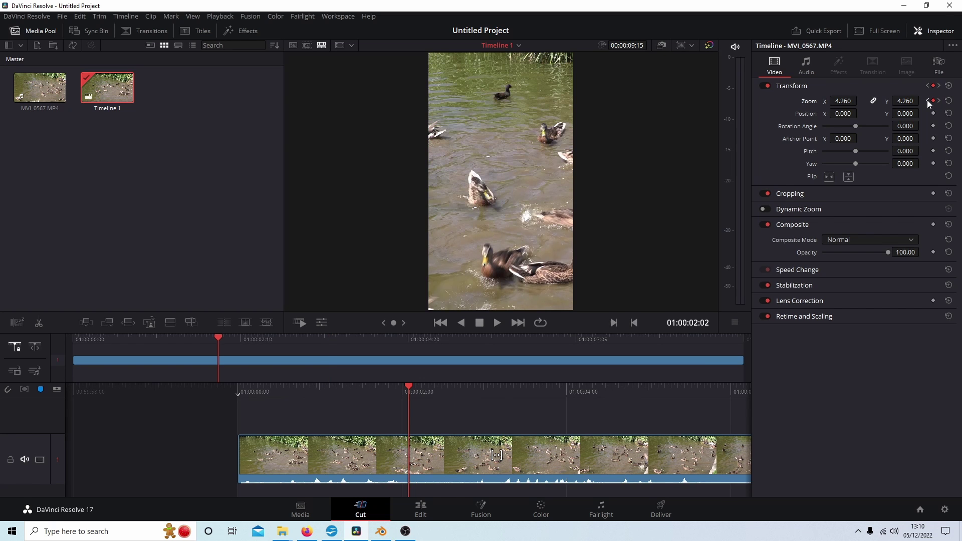
{"action": "left_click", "coordinate": [927, 102]}
{"action": "left_click", "coordinate": [939, 101]}
{"action": "left_click", "coordinate": [938, 101]}
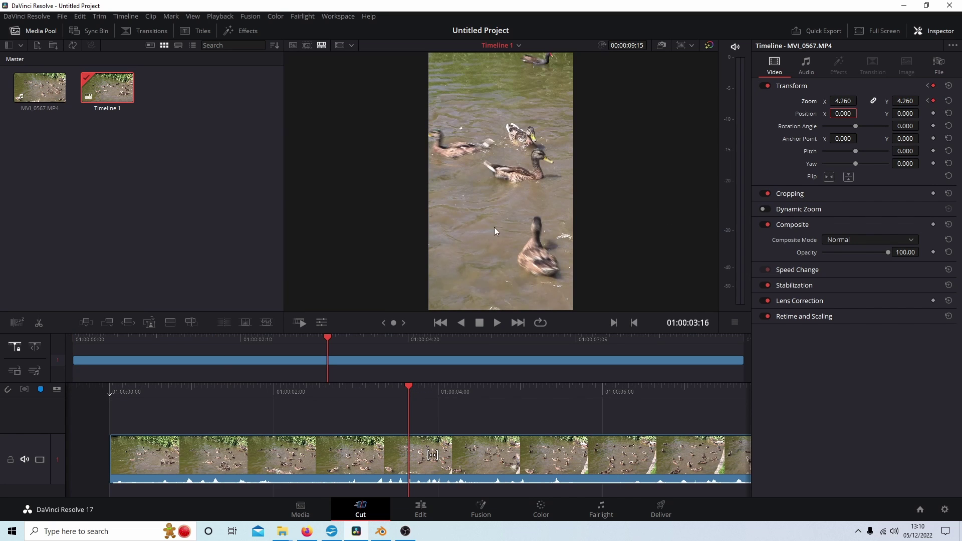
{"action": "left_click", "coordinate": [440, 323]}
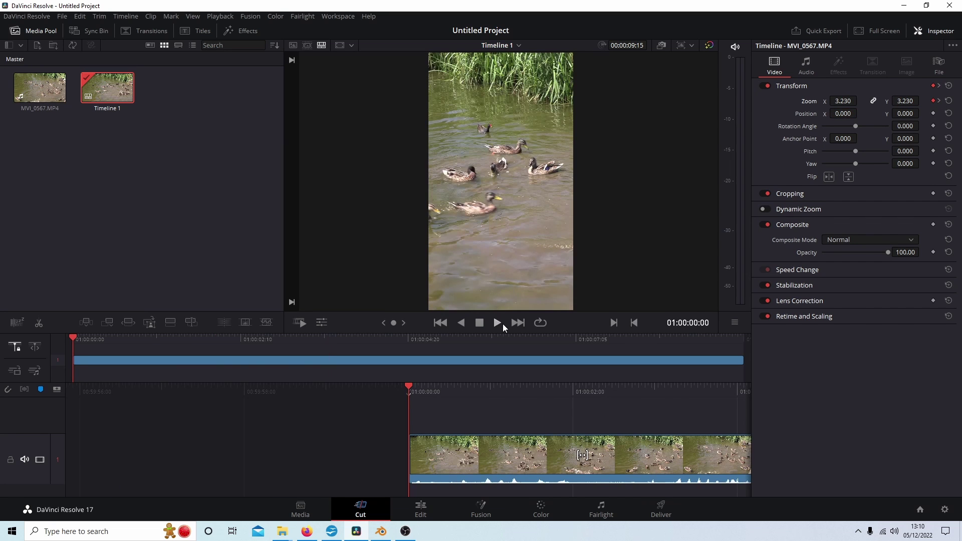
{"action": "left_click", "coordinate": [495, 323]}
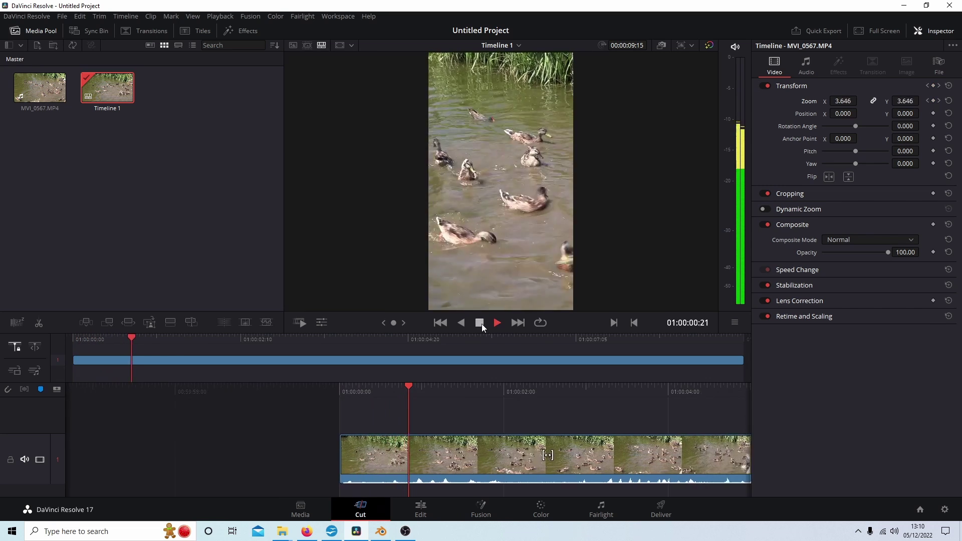
{"action": "left_click", "coordinate": [480, 323]}
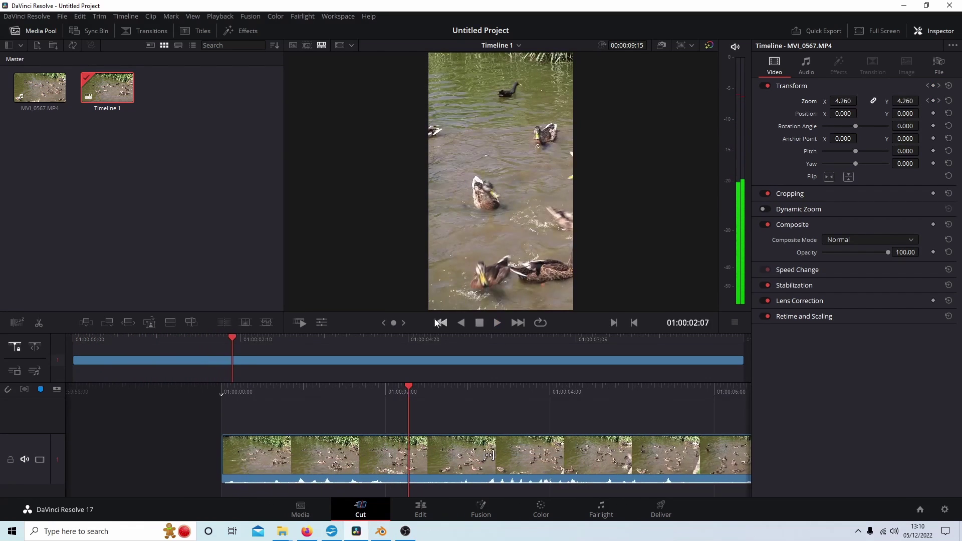
Mute the clip's audio track and preview the timeline from the start.
{"action": "left_click", "coordinate": [24, 460]}
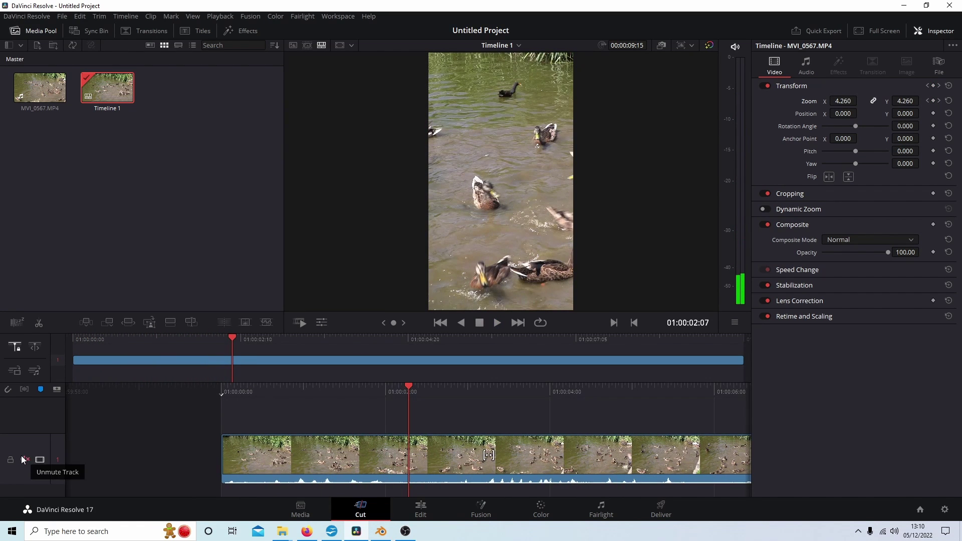
{"action": "left_click", "coordinate": [440, 322]}
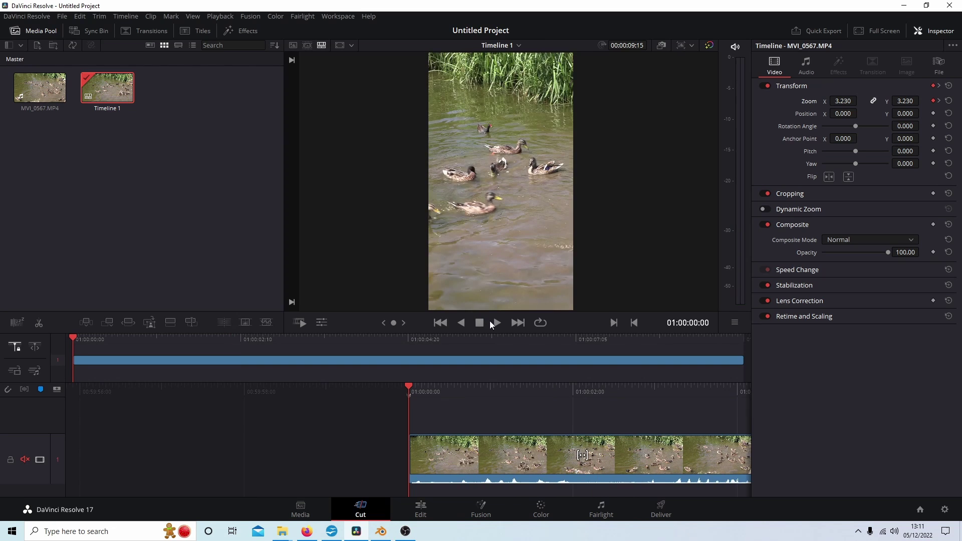
{"action": "left_click", "coordinate": [495, 323]}
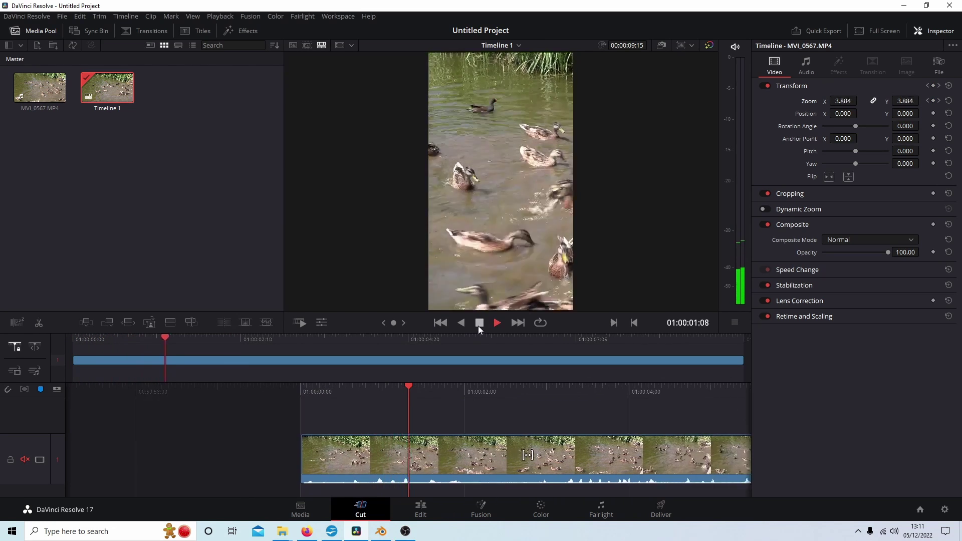
{"action": "left_click", "coordinate": [480, 323]}
{"action": "left_click", "coordinate": [440, 322]}
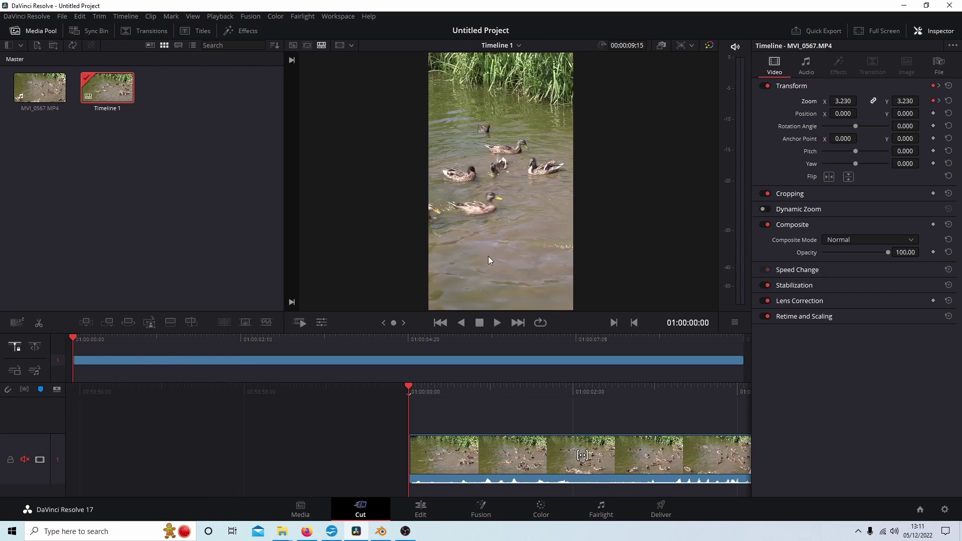
Reset the transform and keyframe the start at zoom 3.200 and position X 228.
{"action": "left_click", "coordinate": [949, 101]}
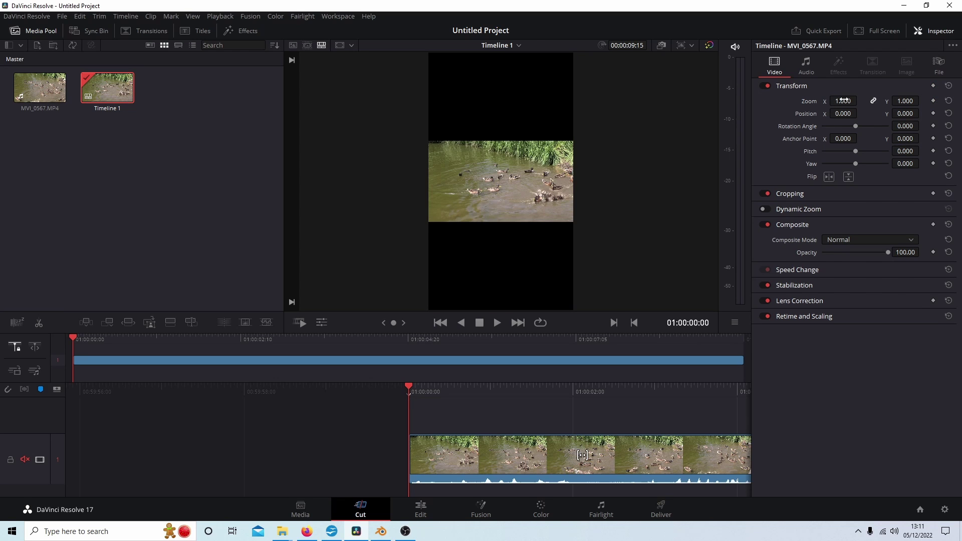
{"action": "left_click", "coordinate": [933, 101]}
{"action": "left_click", "coordinate": [932, 113]}
{"action": "left_click_drag", "start_coordinate": [843, 100], "coordinate": [860, 113]}
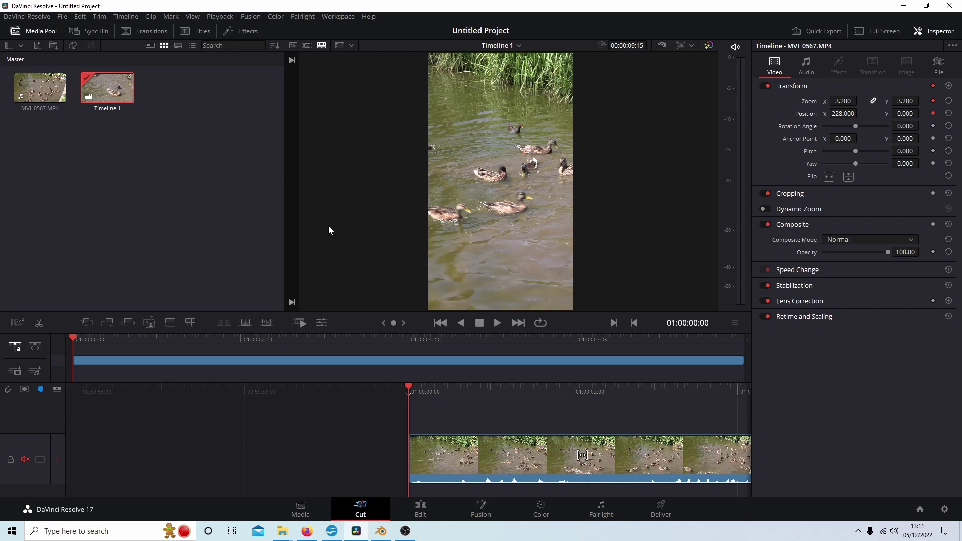
Add a position keyframe on the clip's last frame with X set to -1117.
{"action": "left_click", "coordinate": [497, 324]}
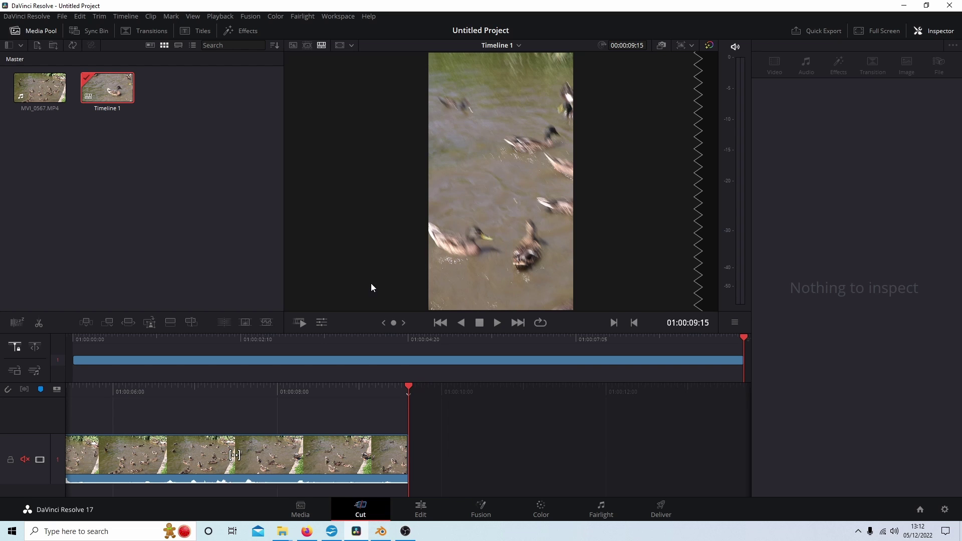
{"action": "key", "text": "Left"}
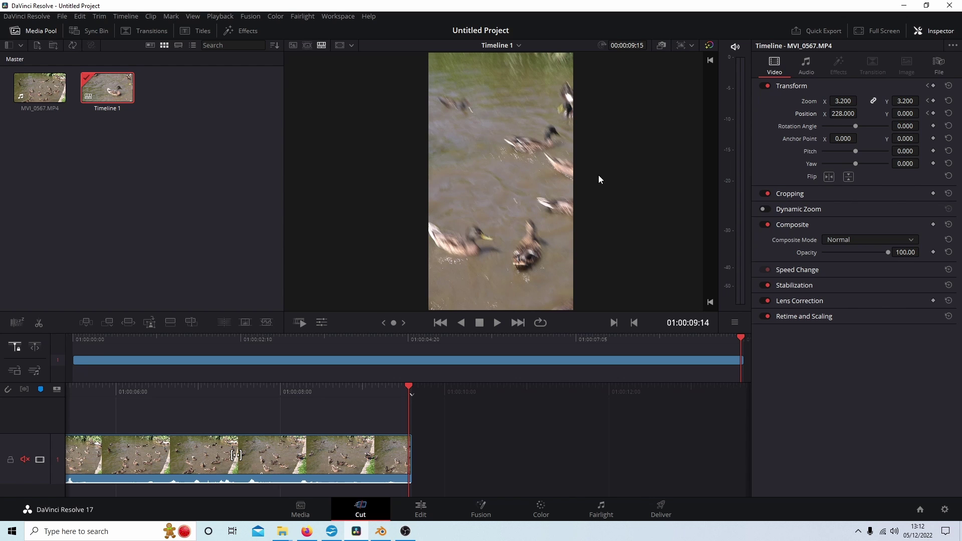
{"action": "left_click_drag", "start_coordinate": [852, 116], "coordinate": [859, 114]}
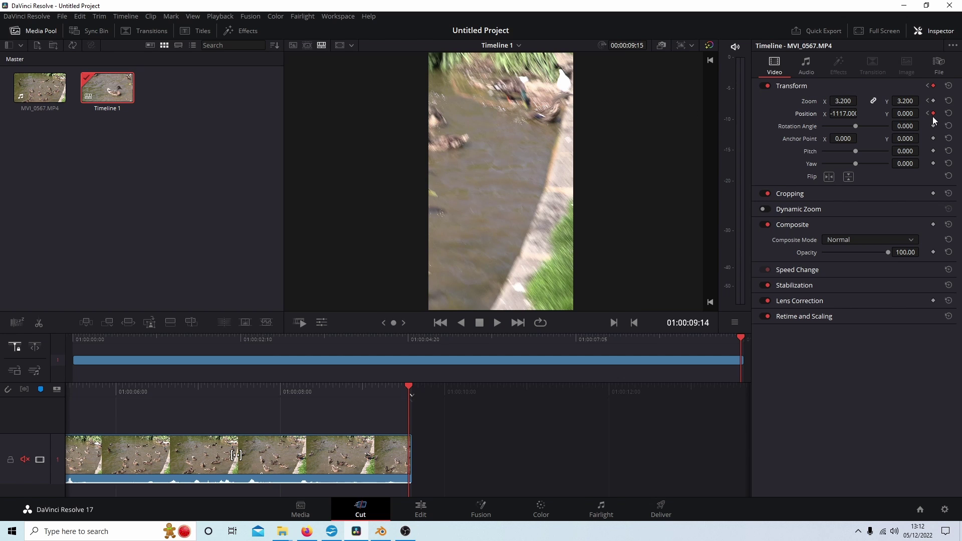
{"action": "left_click", "coordinate": [440, 323]}
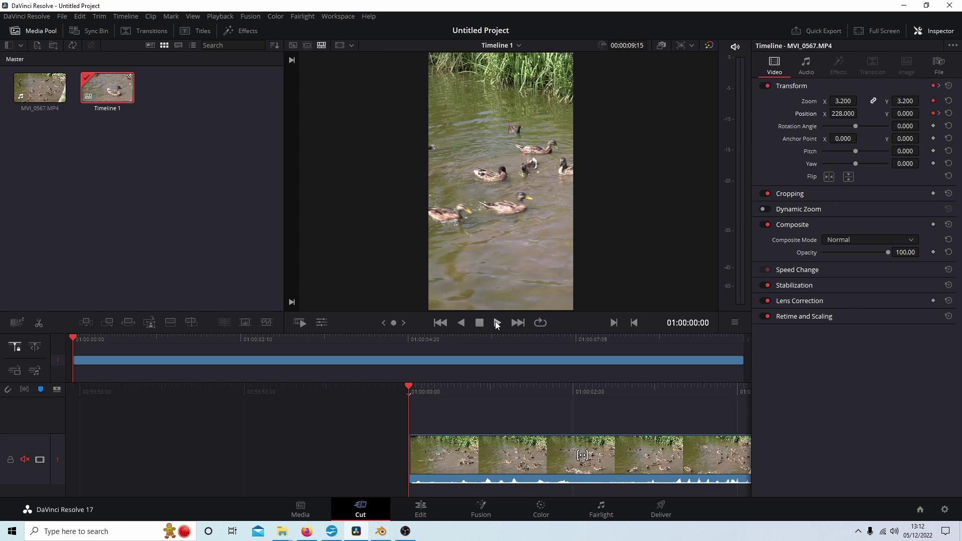
{"action": "left_click", "coordinate": [497, 323]}
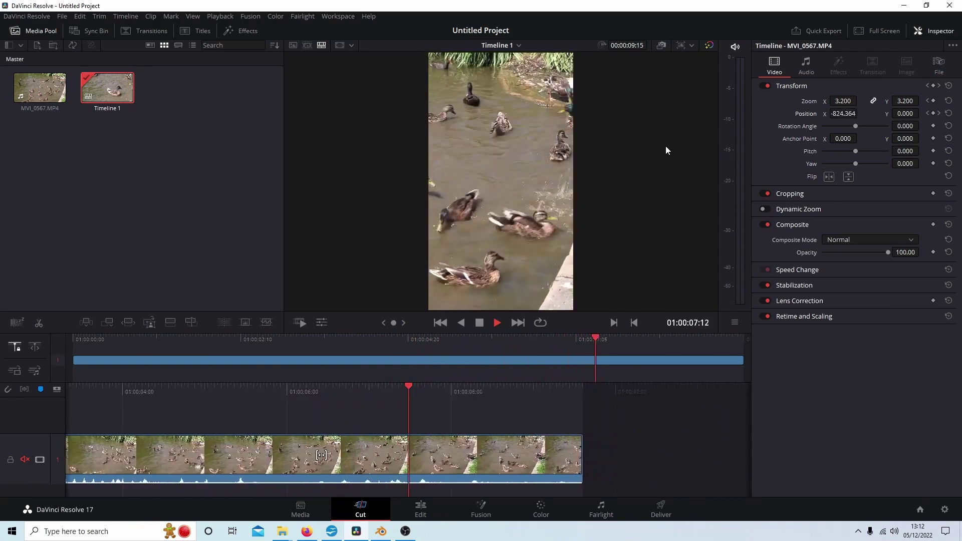
{"action": "left_click", "coordinate": [481, 326]}
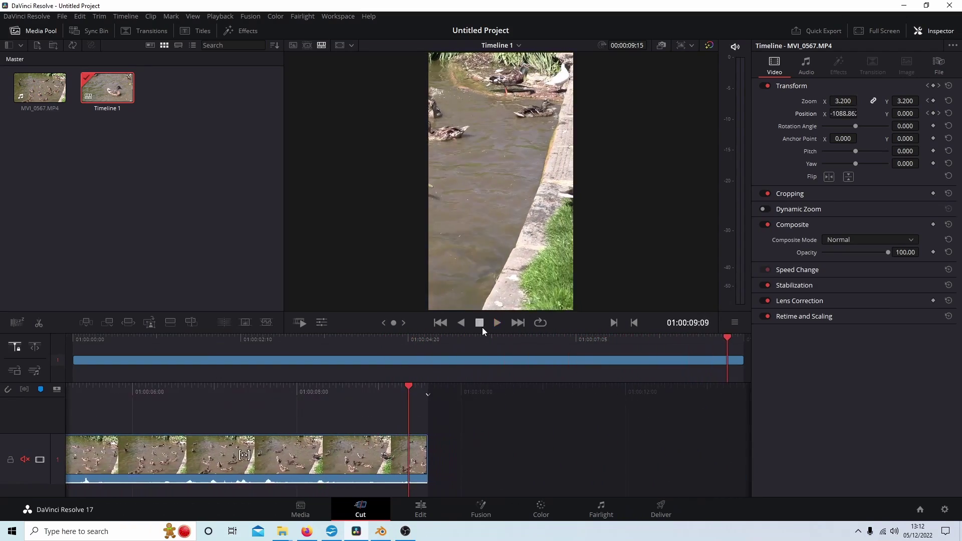